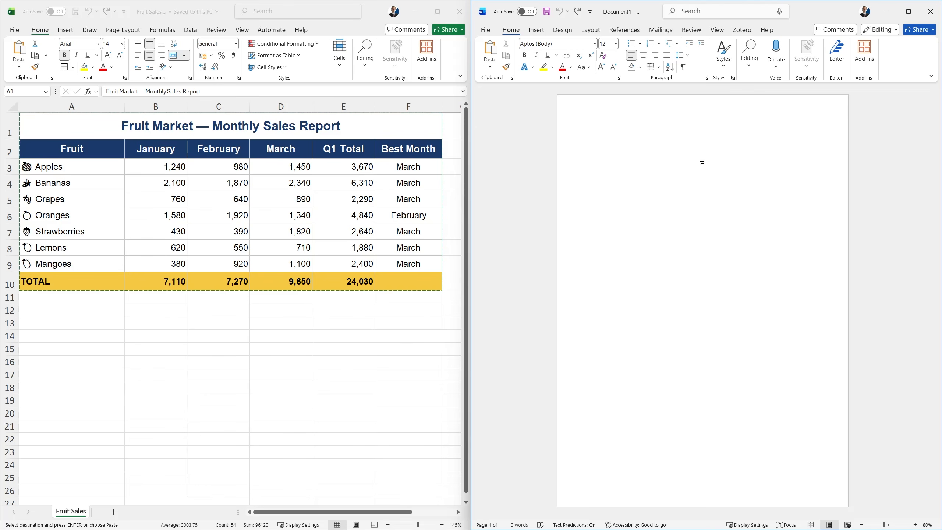
Copy the fruit sales table A1:F10 from the workbook and paste it into the blank Word document
drag(78, 122, 423, 285)
key(ctrl+c)
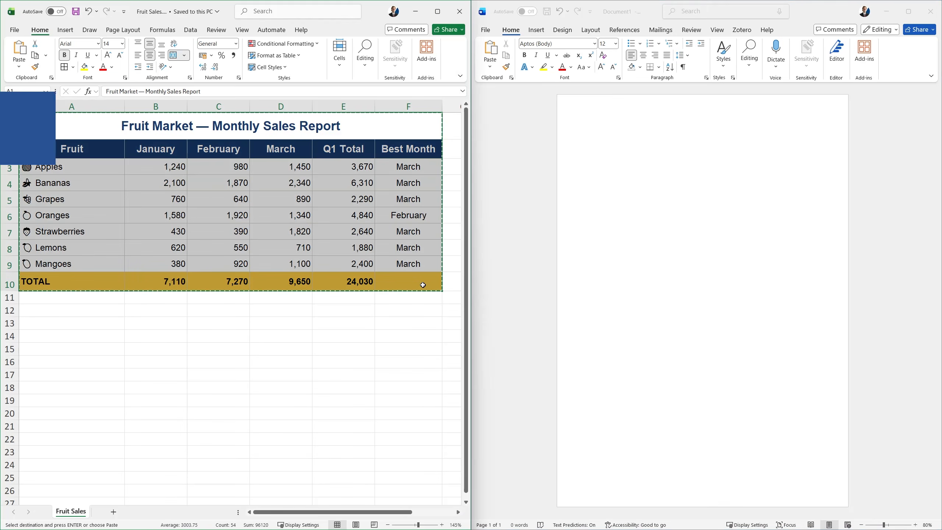
click(601, 130)
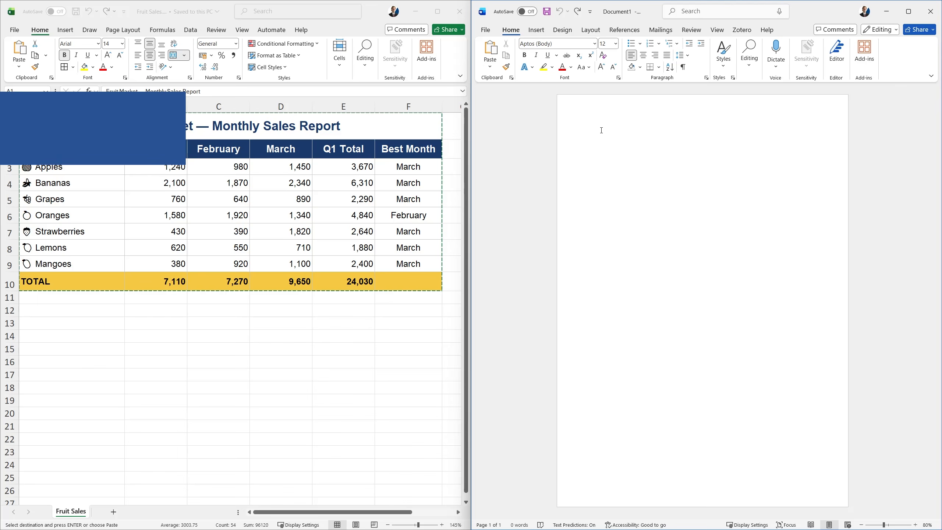
key(ctrl+v)
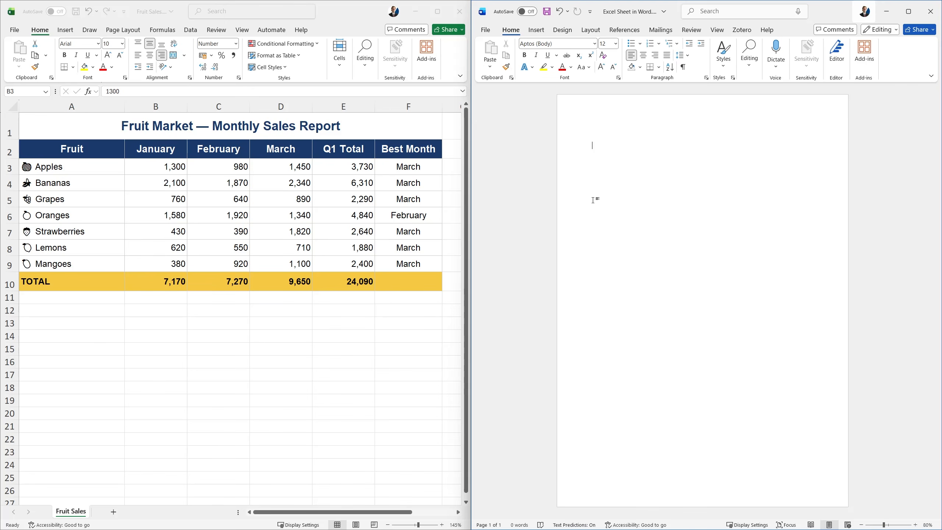
Copy the fruit sales table A1:F10 again and paste it into the Word document with Link & Use Destination Styles
click(108, 130)
drag(64, 128, 340, 279)
key(ctrl+c)
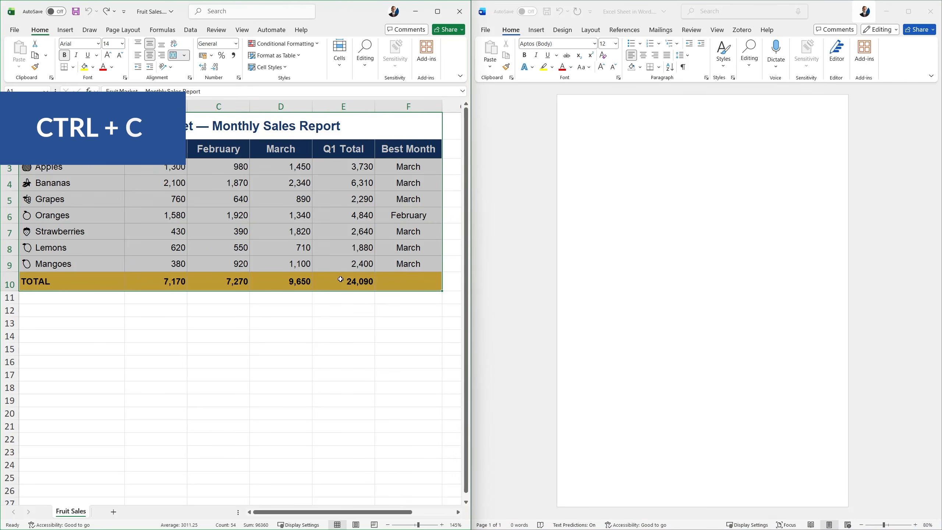
click(598, 141)
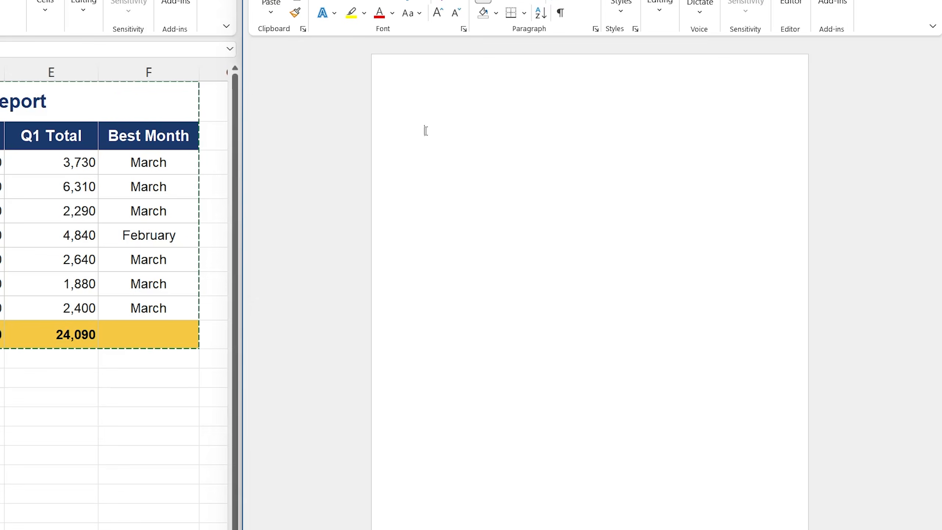
right_click(426, 131)
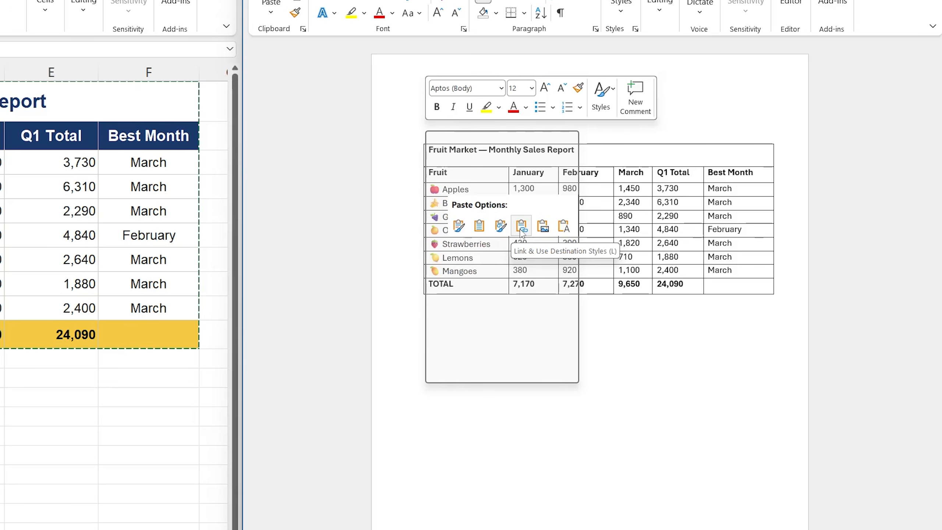
click(521, 230)
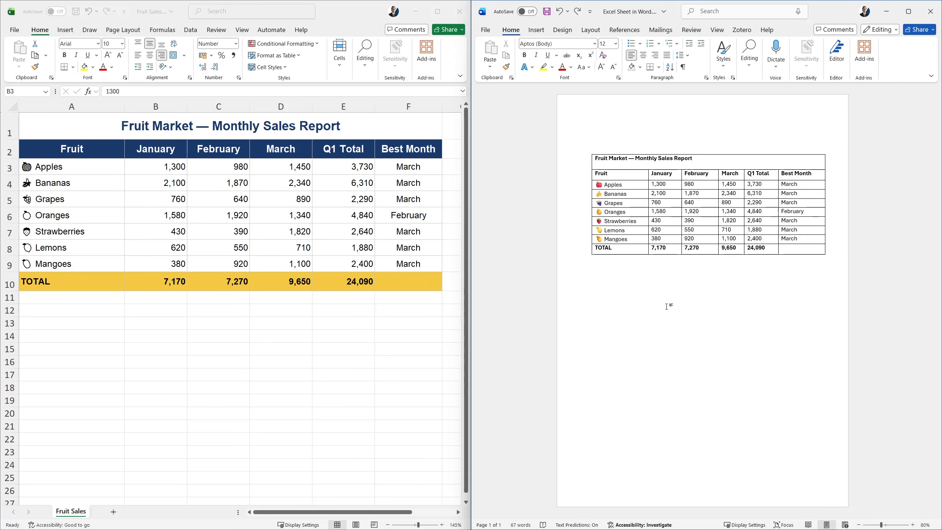
Set the January sales of Apples in cell B3 of the source workbook to 1200
click(182, 172)
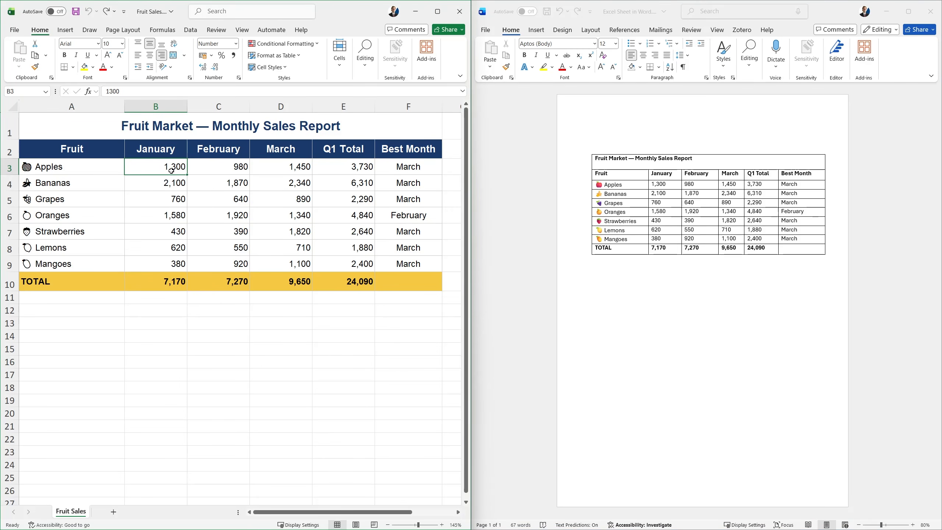
text(1200)
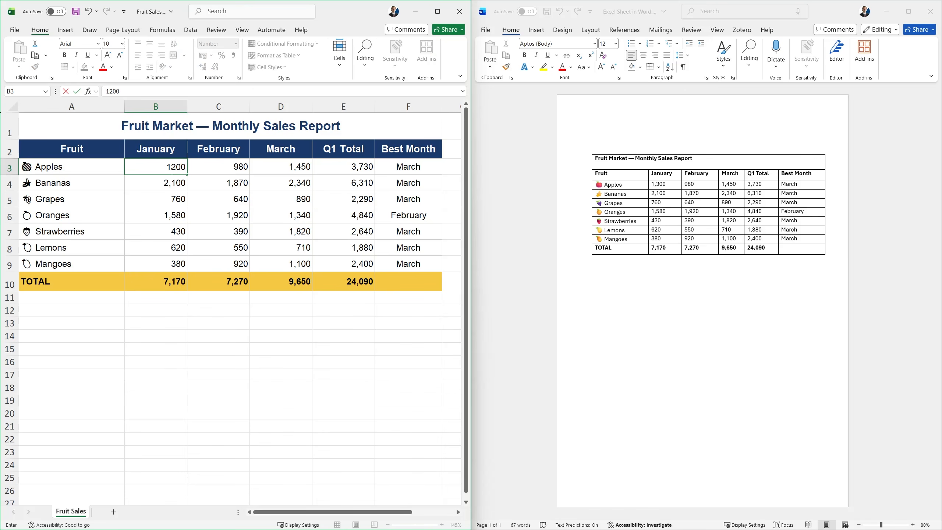
key(Return)
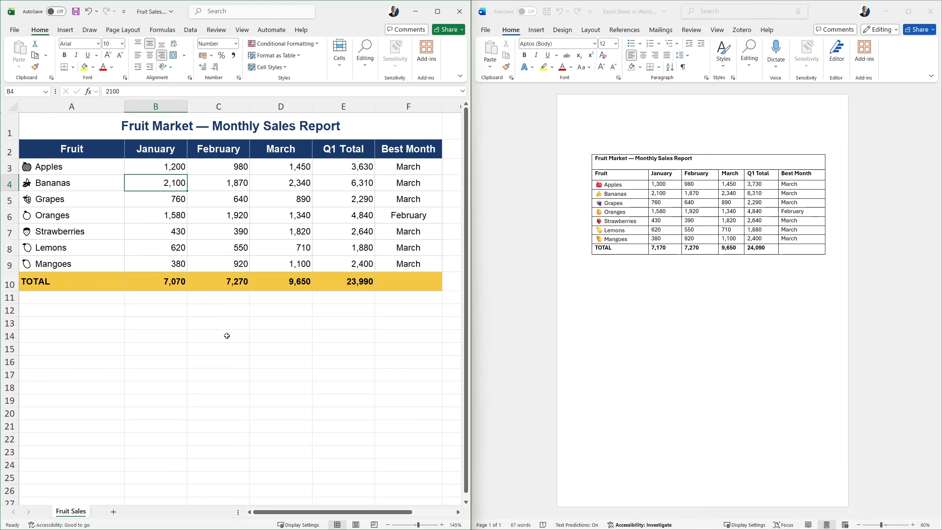
Update the link of the pasted table in the Word document and deselect the table
click(671, 287)
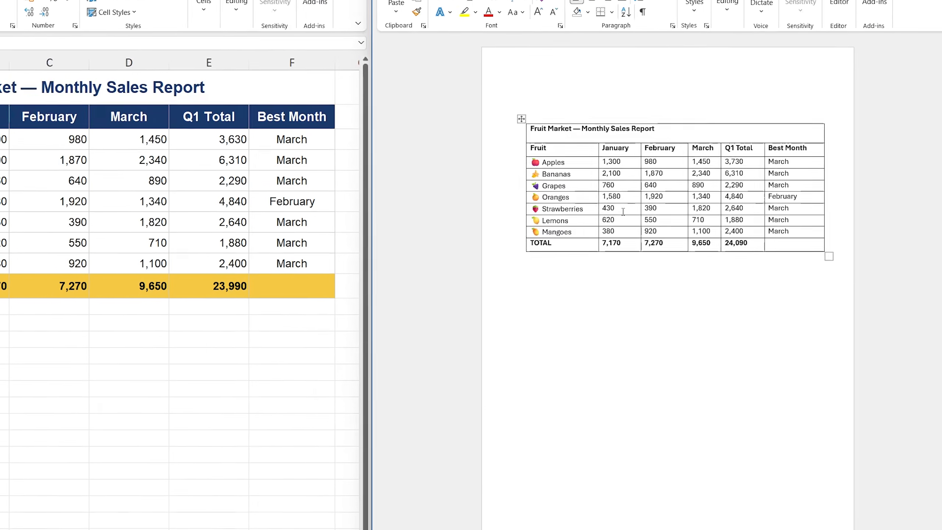
right_click(666, 221)
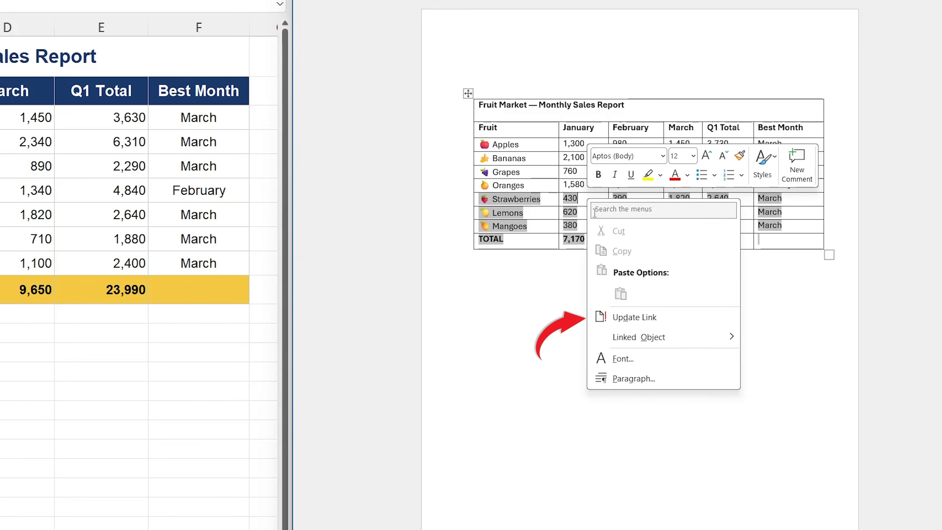
click(642, 318)
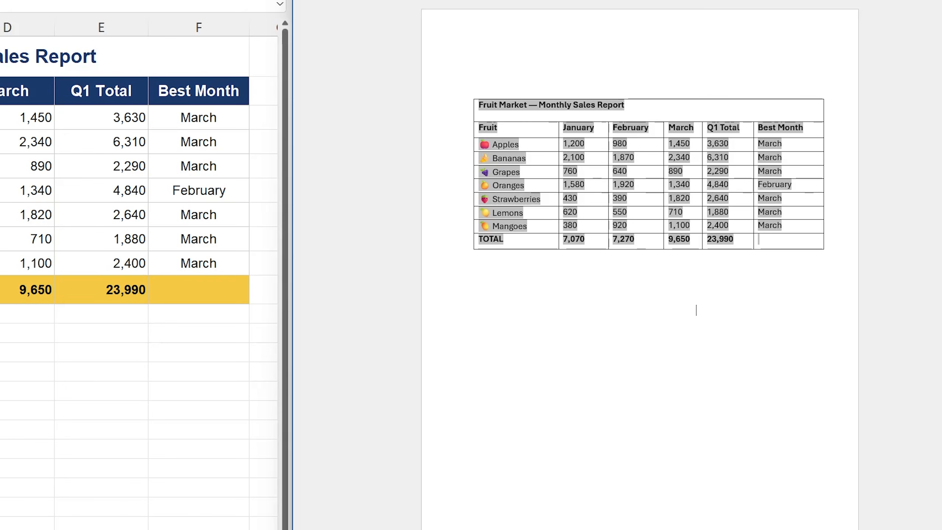
click(581, 295)
click(589, 275)
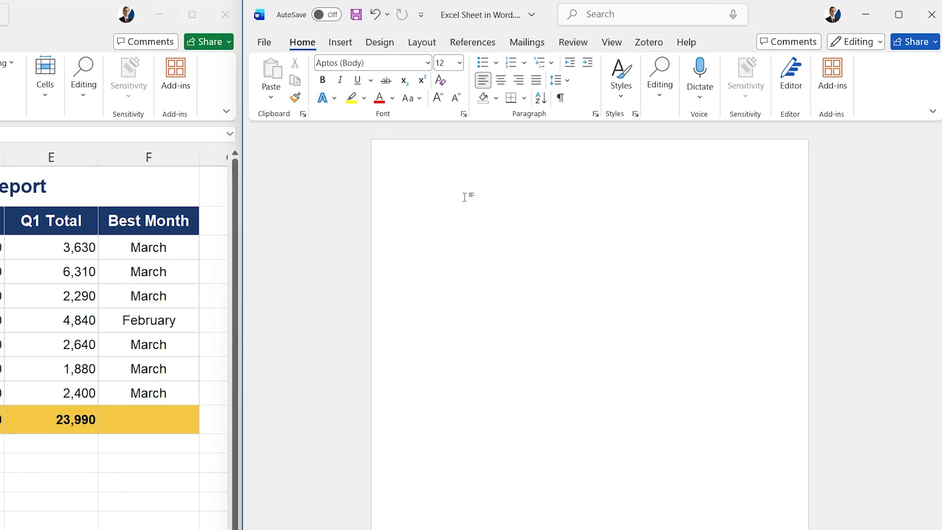
Insert a new Microsoft Excel Worksheet object into the blank Word document and leave its editing mode
click(338, 42)
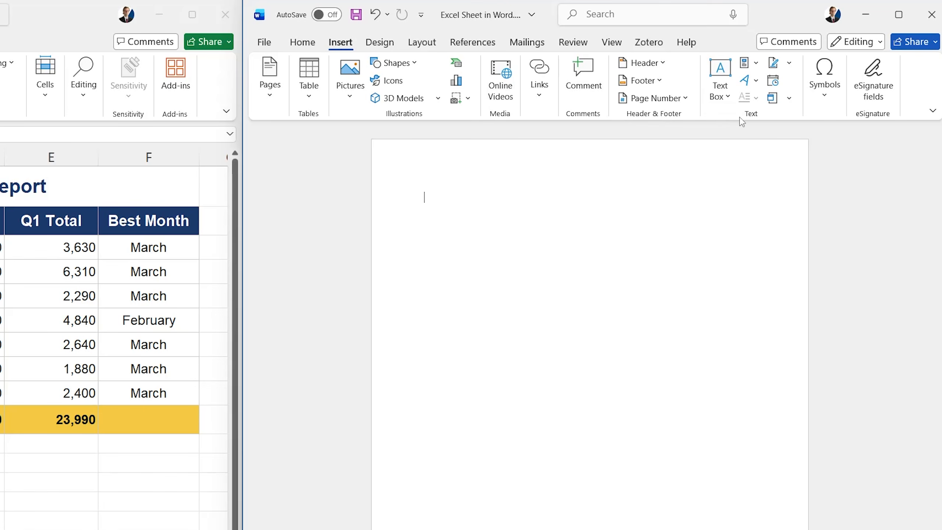
click(773, 98)
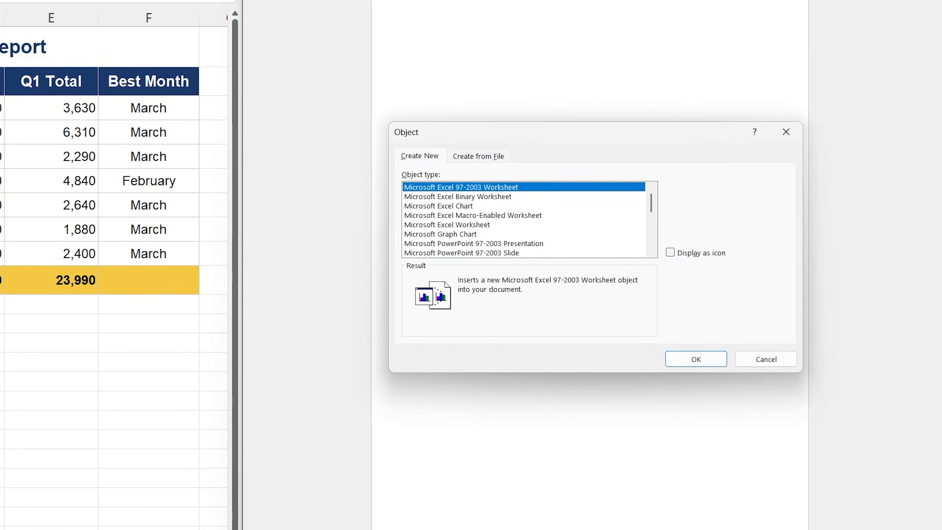
click(431, 228)
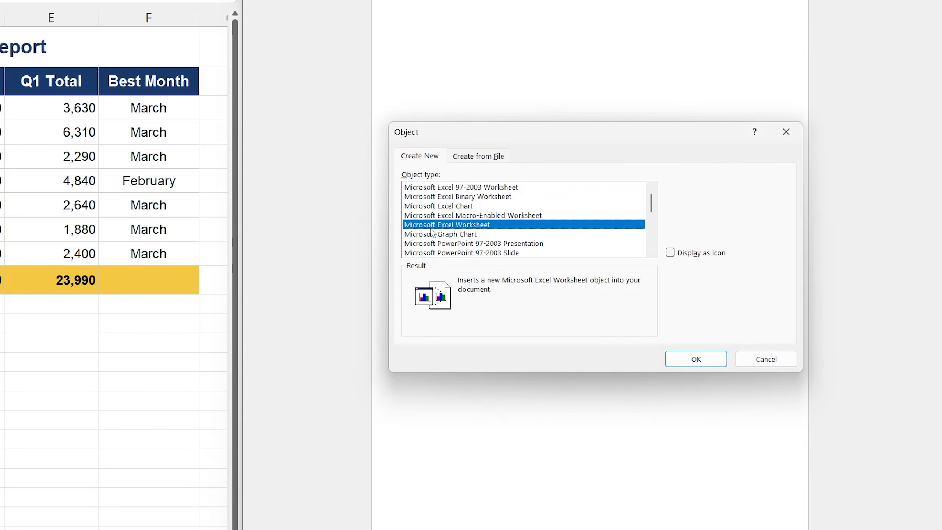
click(675, 357)
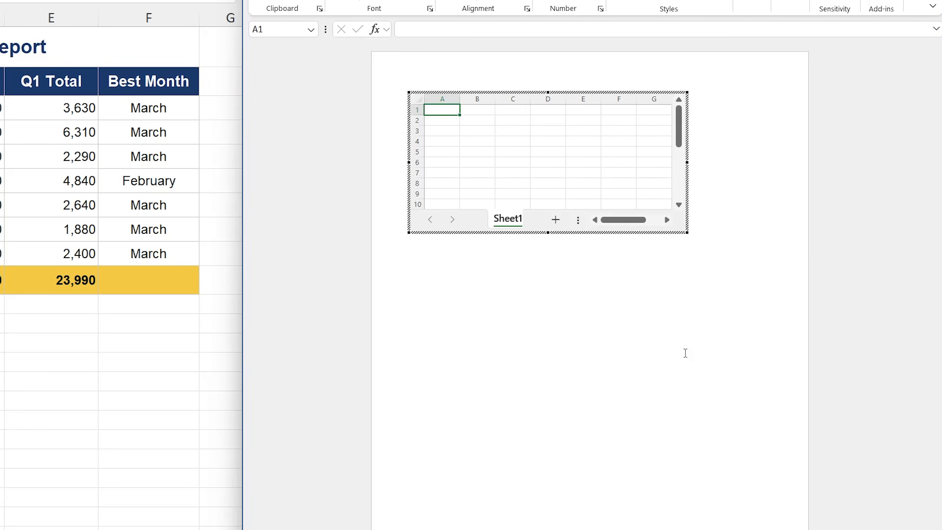
click(539, 284)
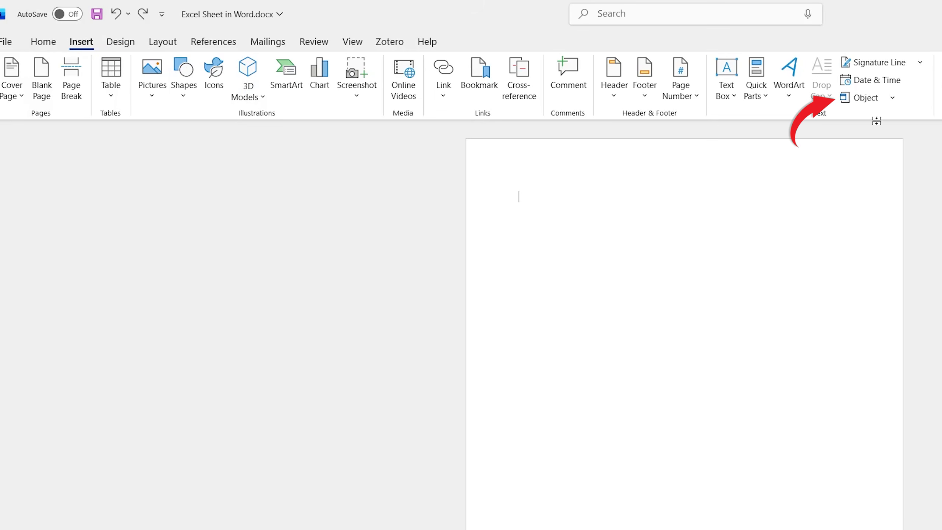
Insert Fruit Sales.xlsx from the Documents folder into the Word document as an object linked to the file
click(863, 100)
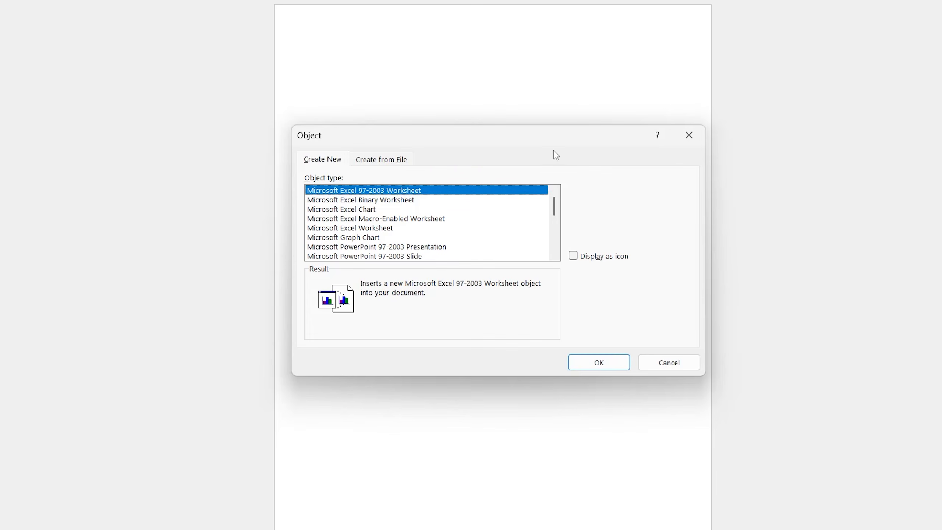
click(383, 165)
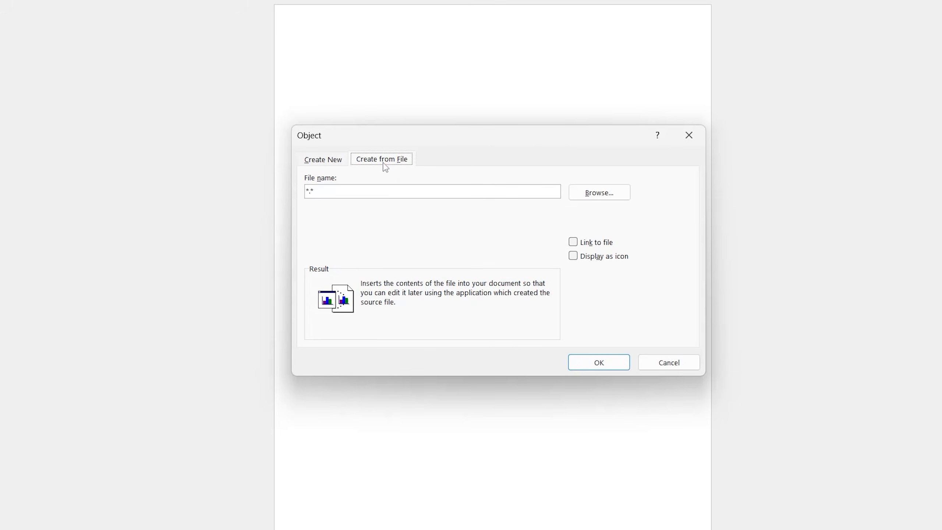
click(573, 243)
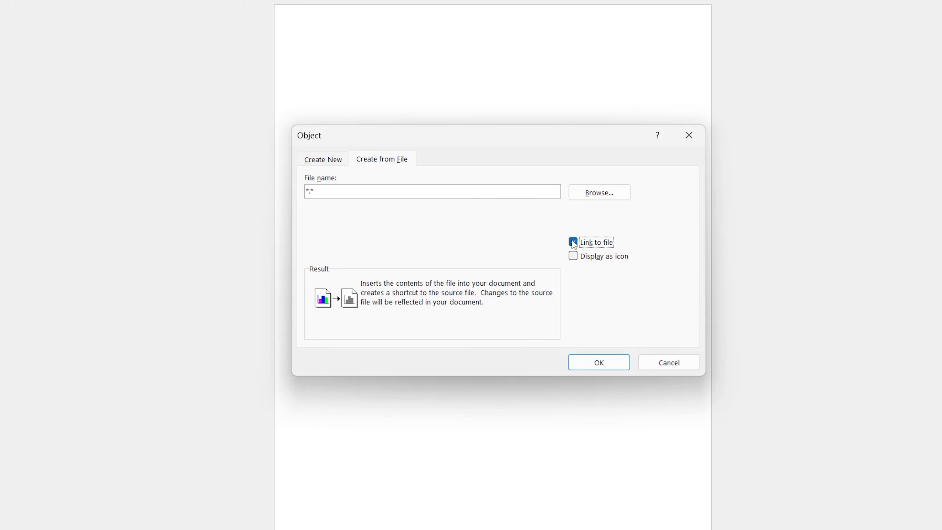
click(582, 195)
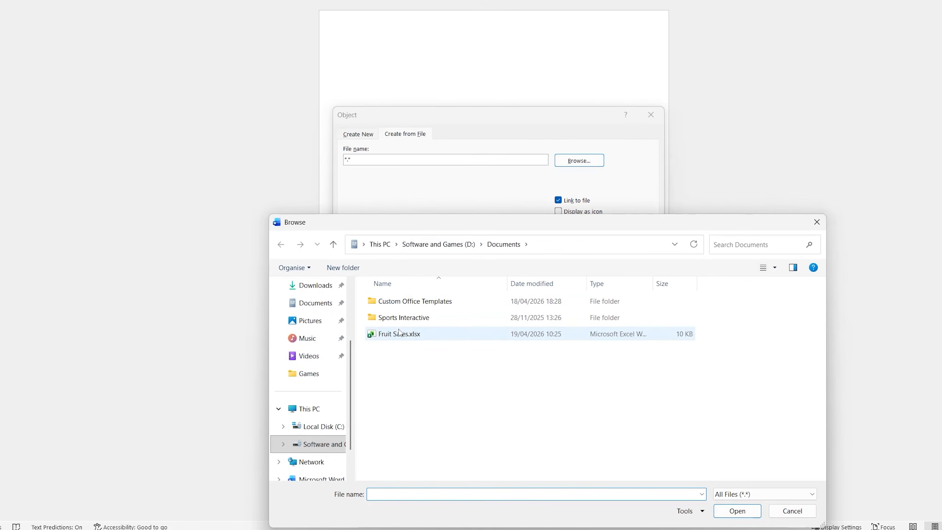
click(399, 333)
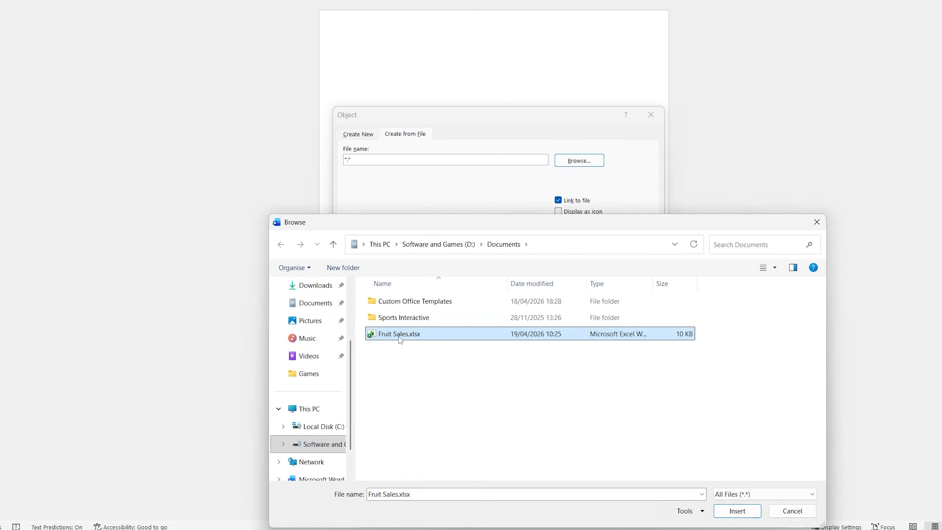
click(737, 512)
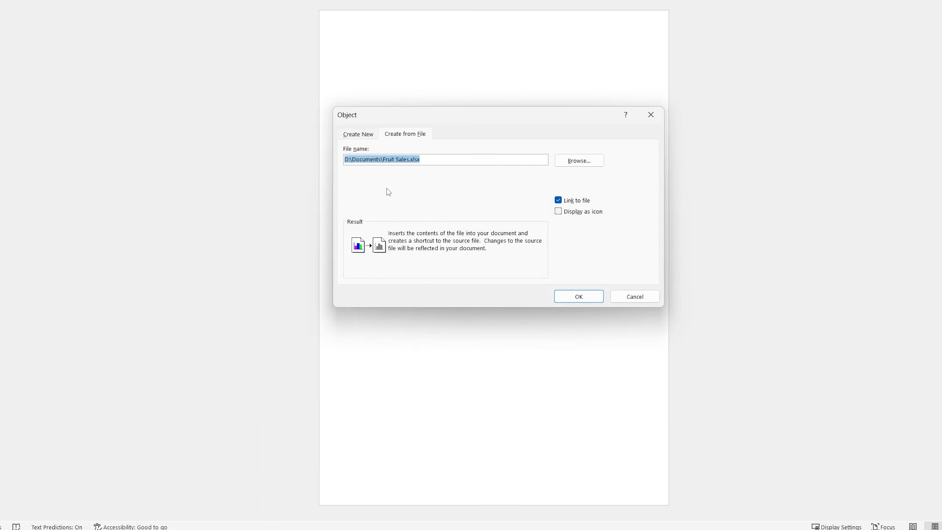
click(579, 297)
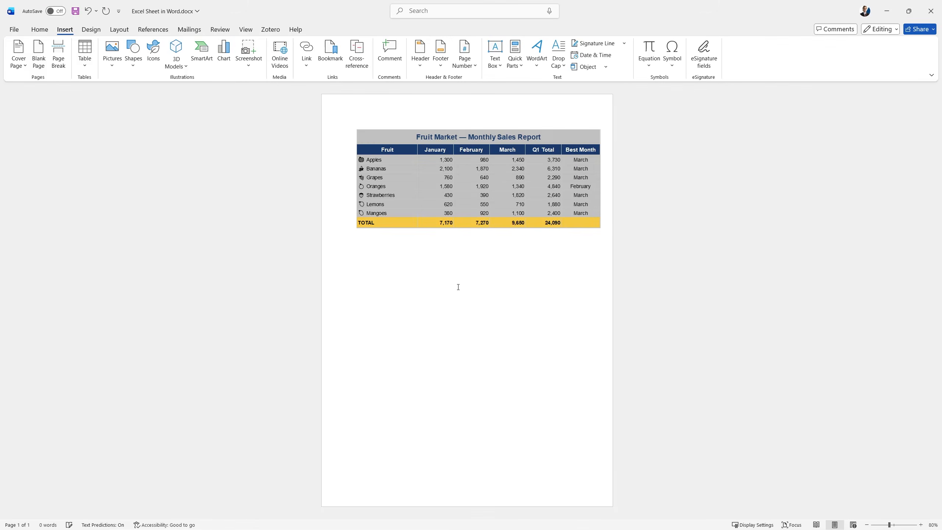
Open the linked worksheet's source in Excel, set January Apples in cell B3 to 1400 and save the workbook
scroll(458, 286, up, 5)
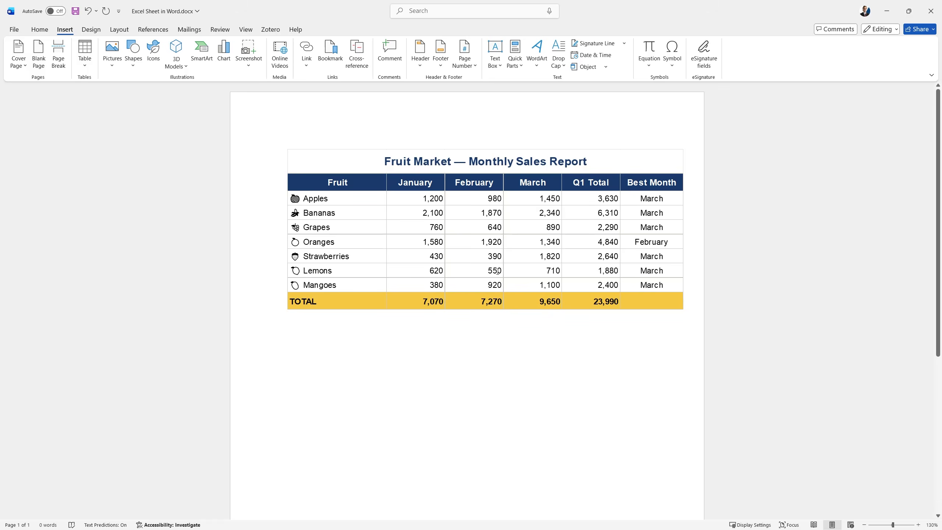
click(425, 238)
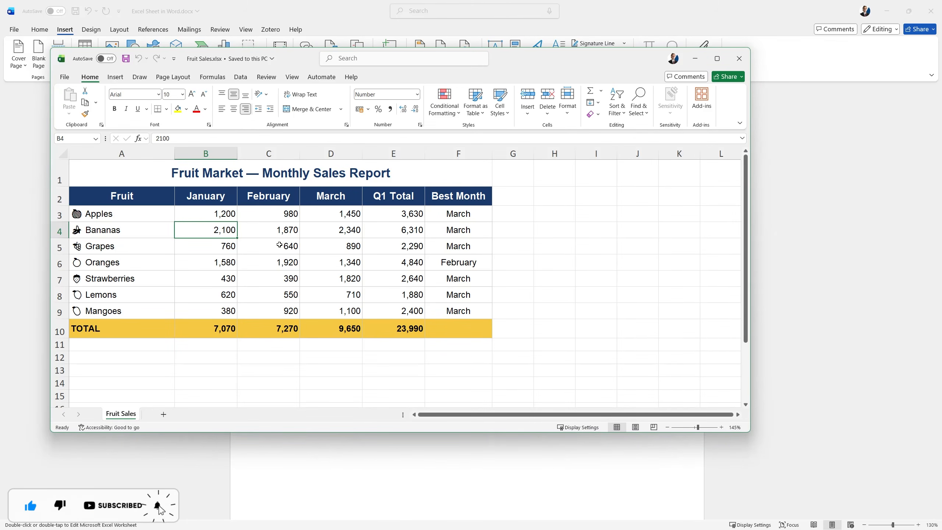
click(216, 214)
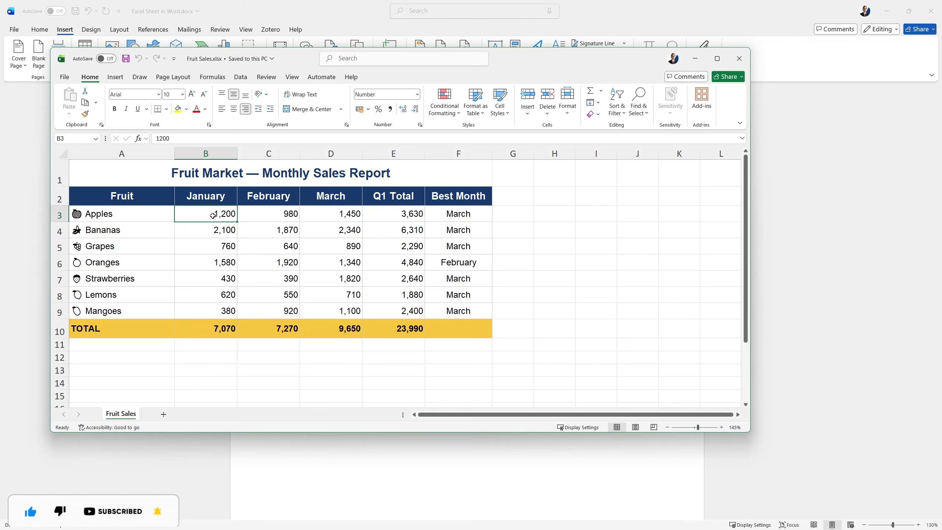
text(1400)
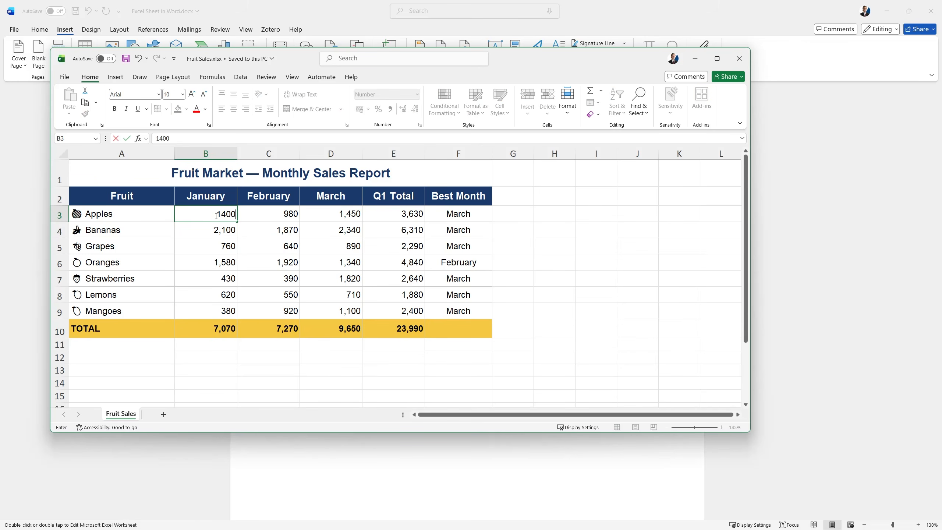
click(290, 263)
key(ctrl+s)
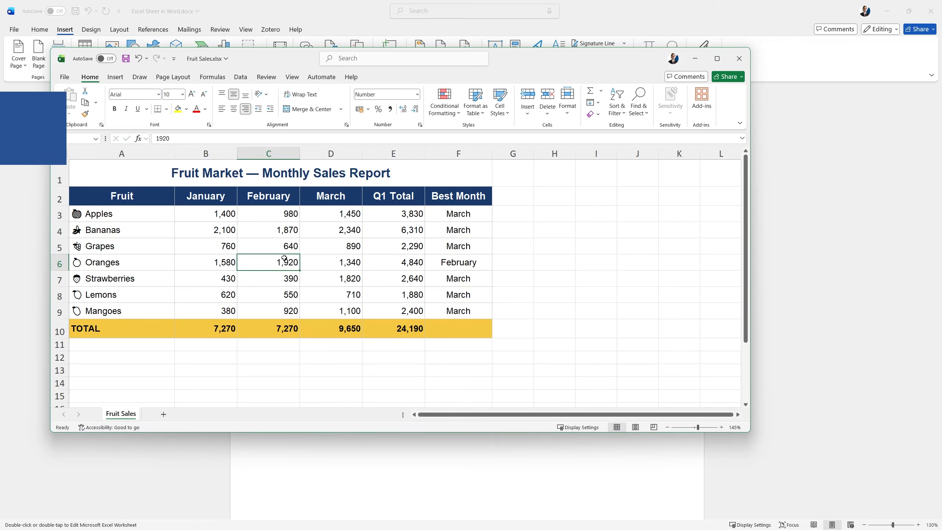
Close the source workbook and update the link of the worksheet object in the Word document
click(740, 65)
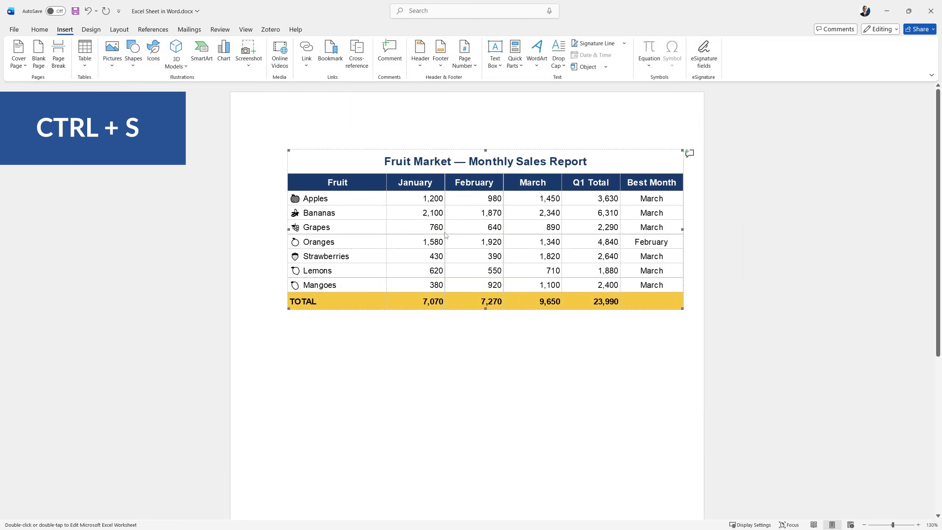
right_click(461, 230)
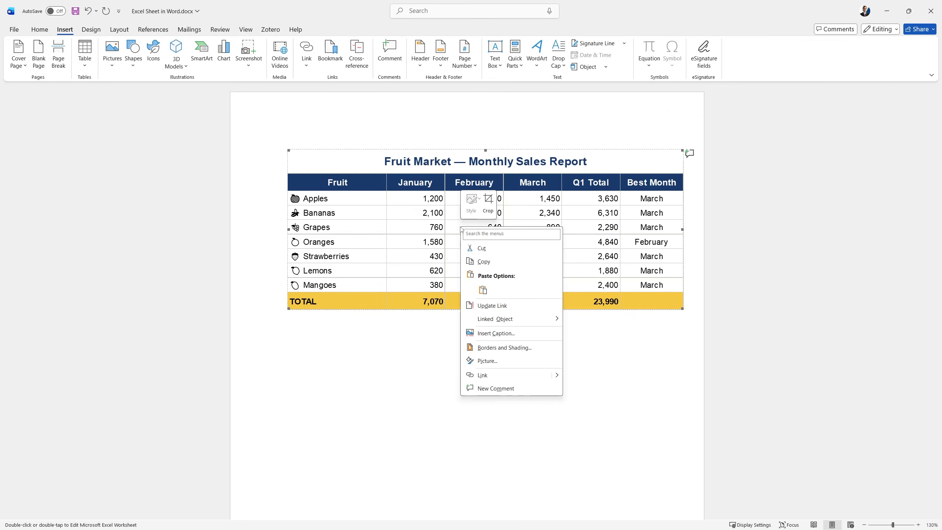
click(484, 306)
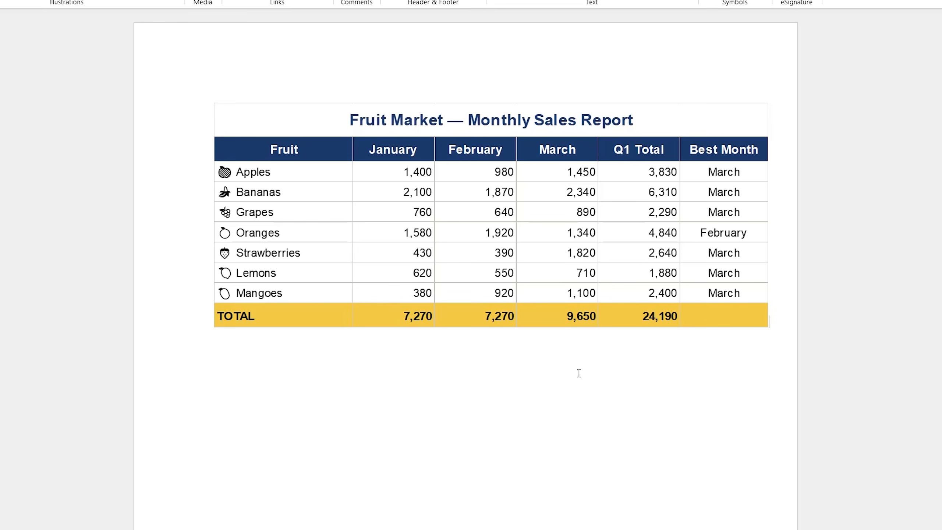
Review the linked worksheet object's source file and update method in the Links dialog, and accept the settings
right_click(493, 221)
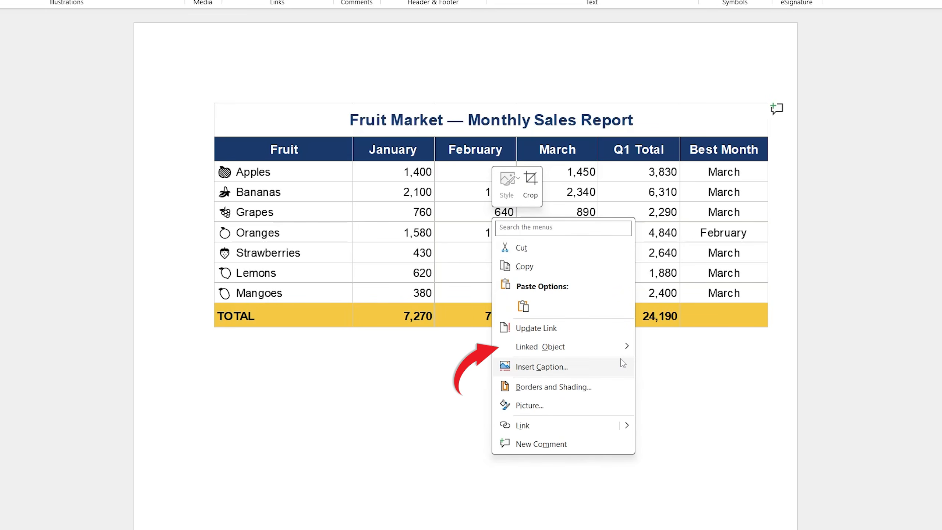
mouse_move(628, 350)
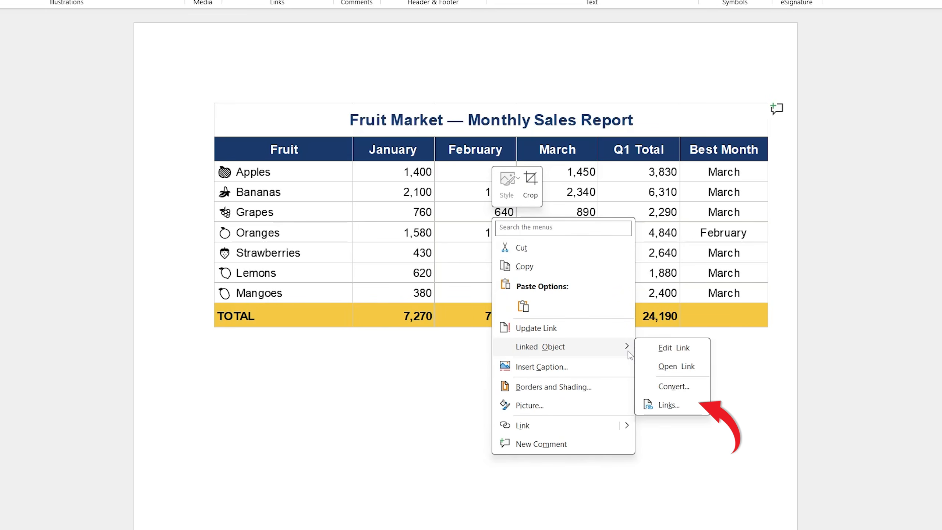
click(668, 404)
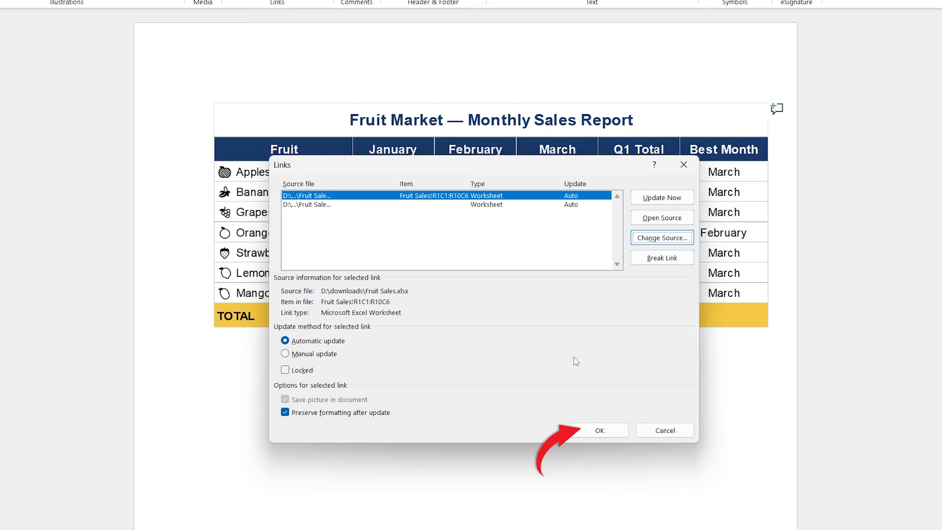
click(600, 430)
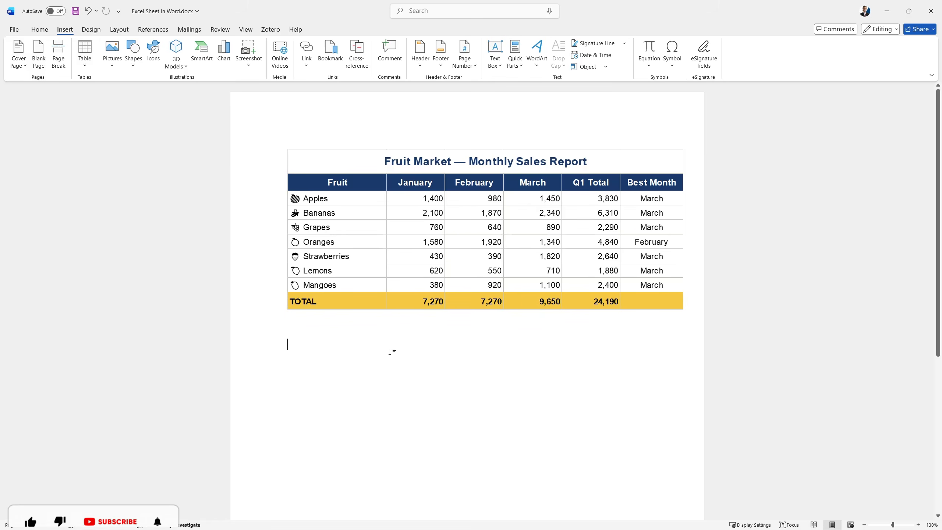